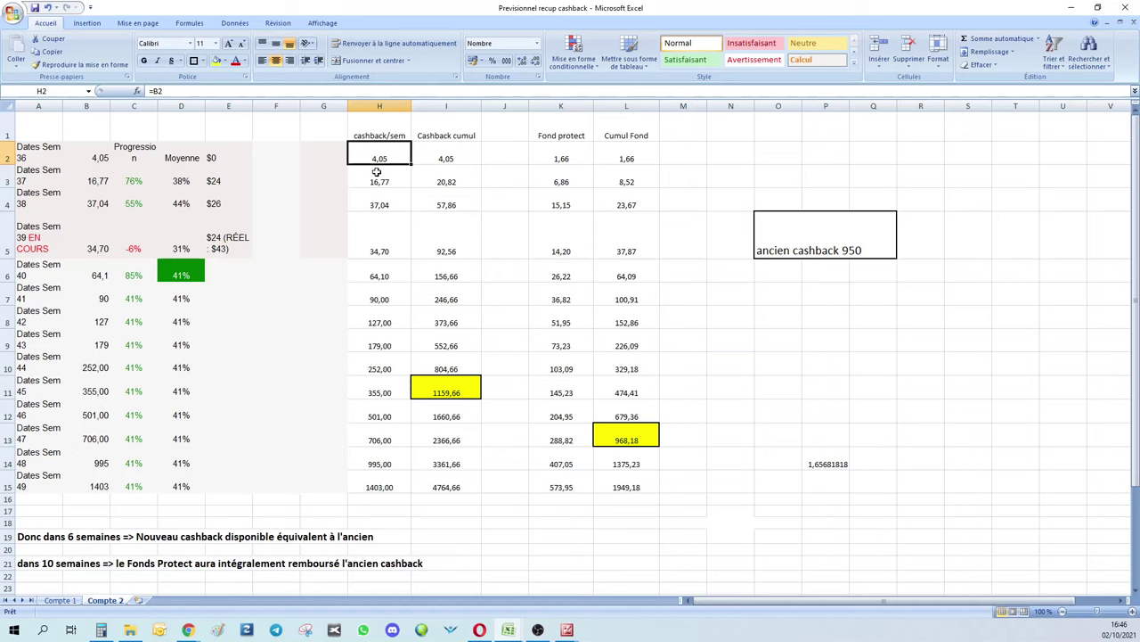
Step: Examine the weekly cashback column, the Cumul Fond column and the Sem 49 row on the Compte 2 sheet
drag(381, 170, 379, 234)
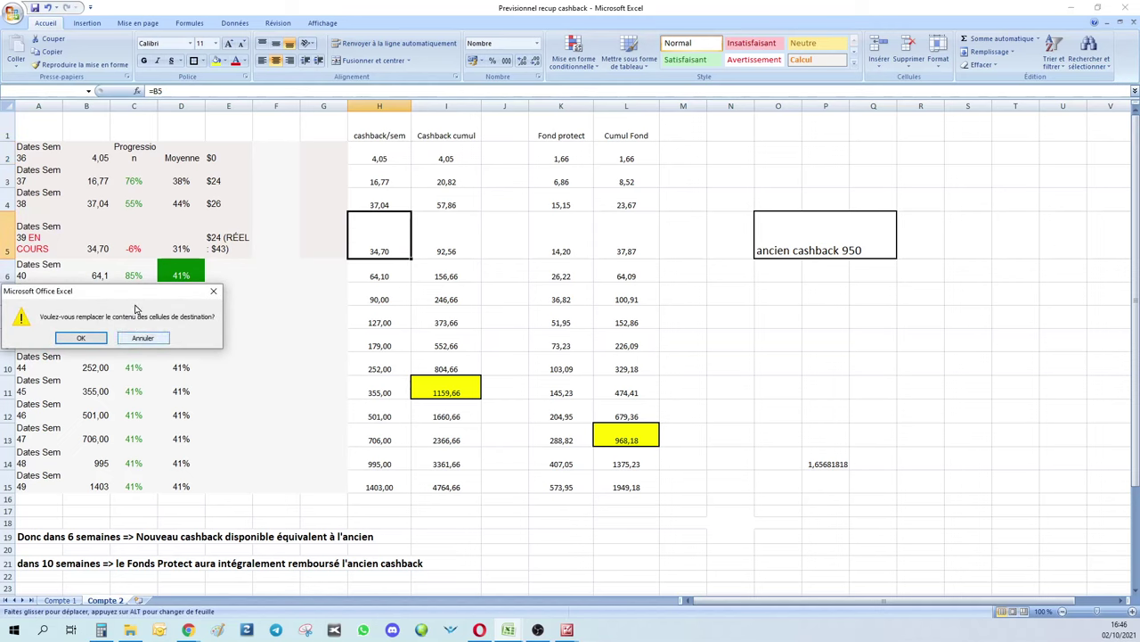
click(142, 338)
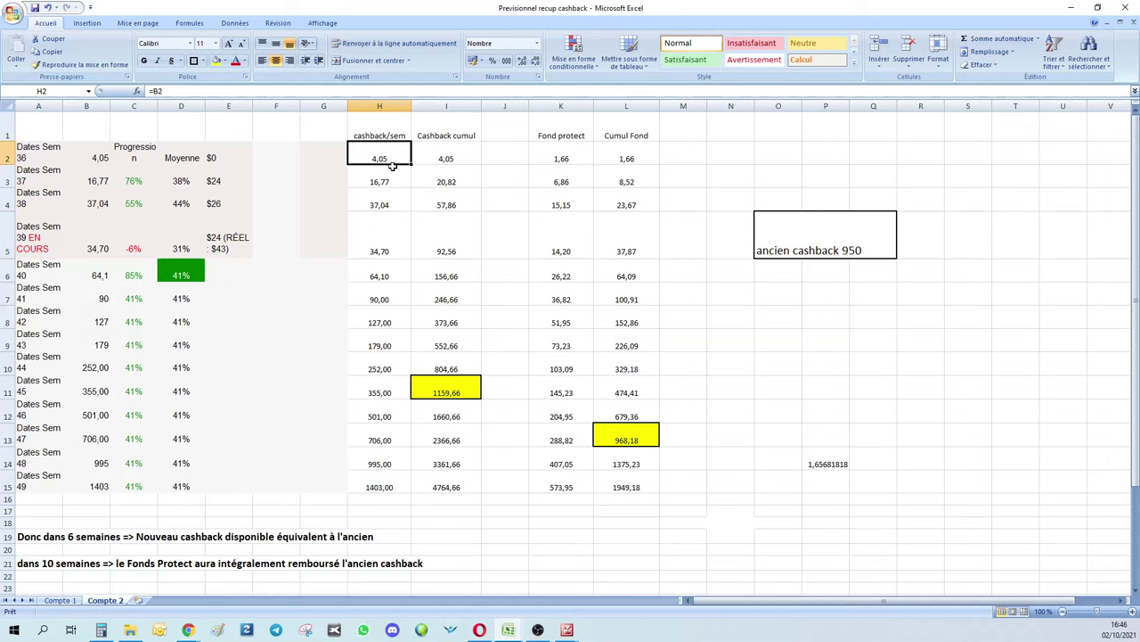
click(389, 106)
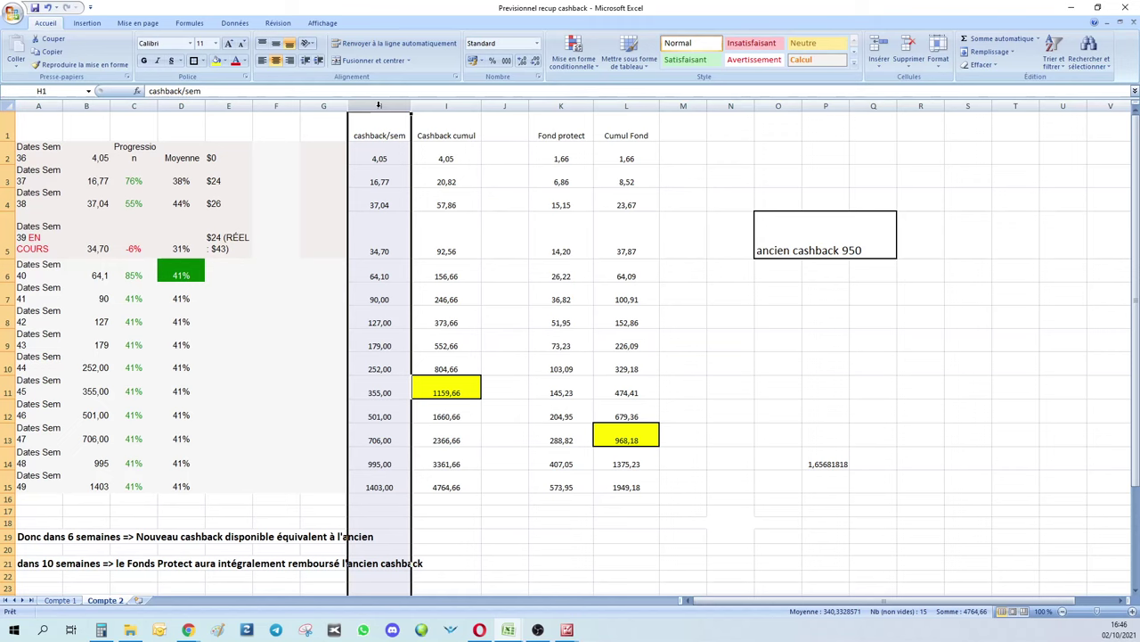
click(639, 154)
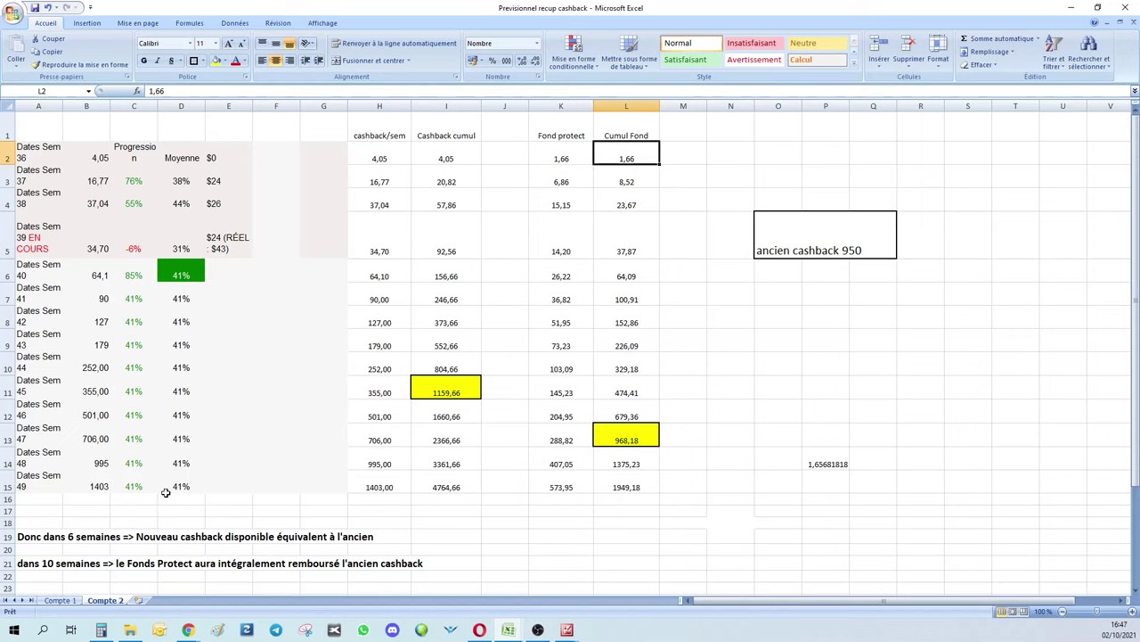
click(36, 482)
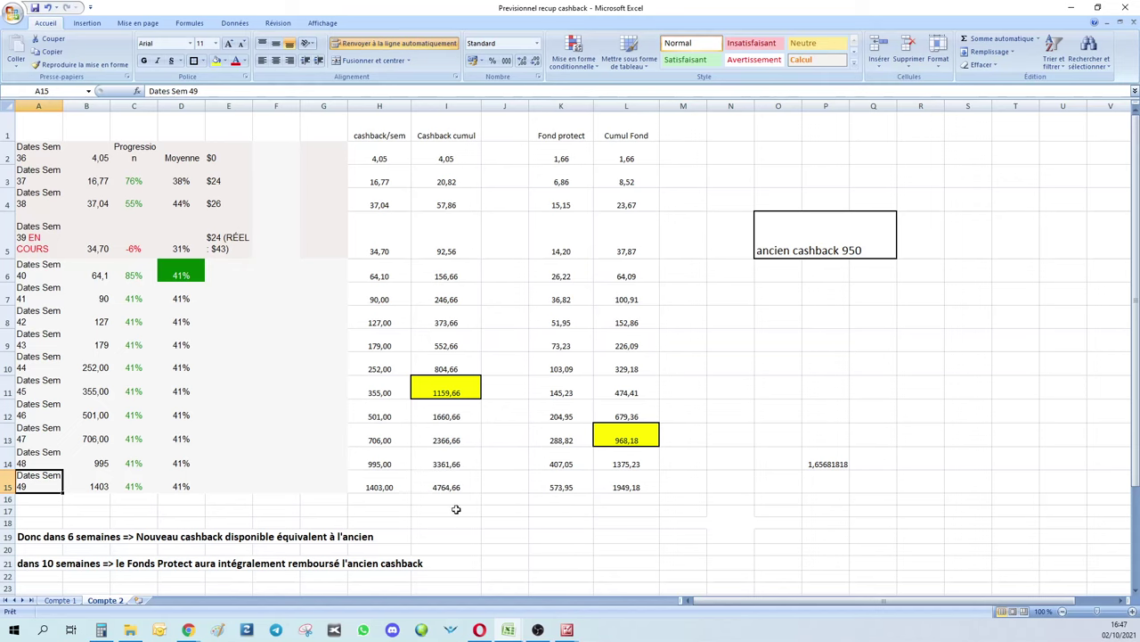
Step: Switch to Google Agenda, look up week 49 in December 2021, and return to the Excel forecast
key(alt+Tab)
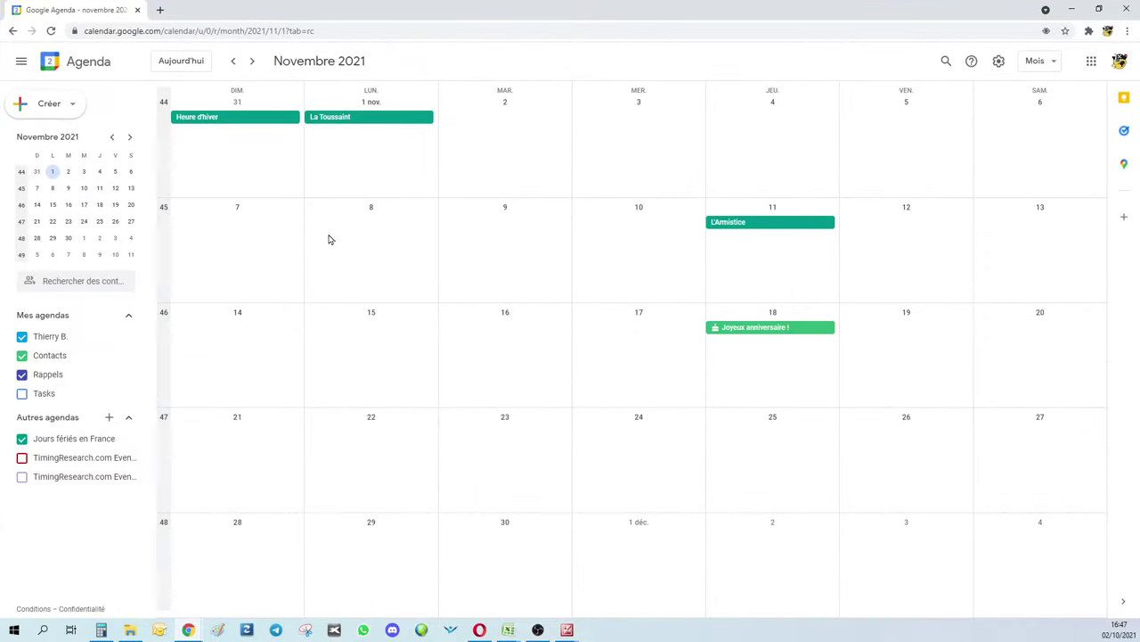
click(252, 60)
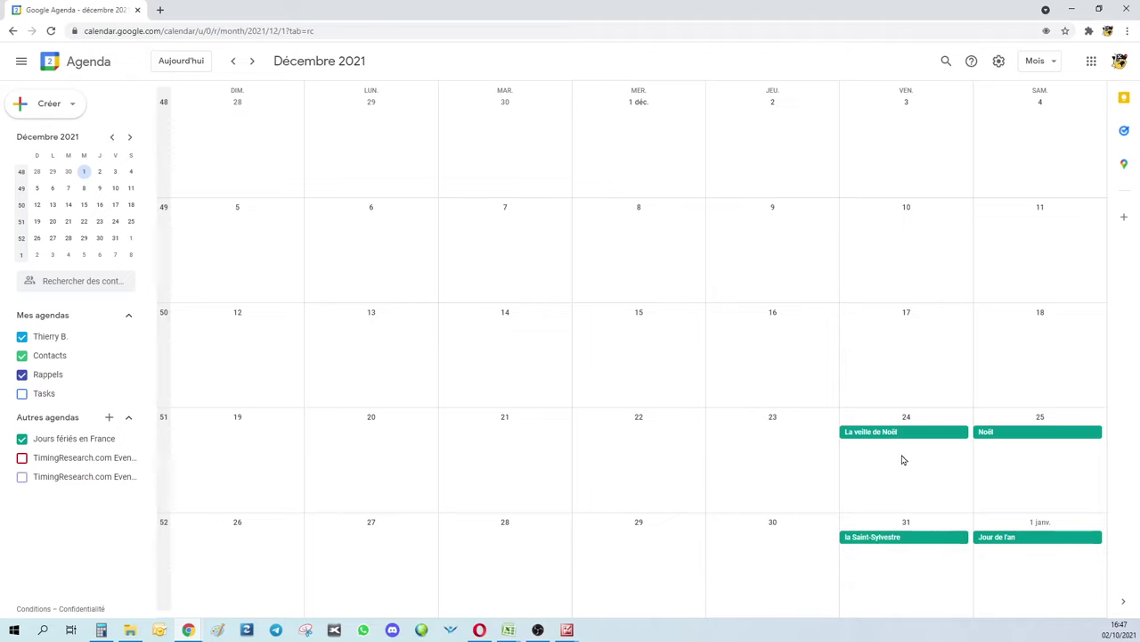
key(alt+Tab)
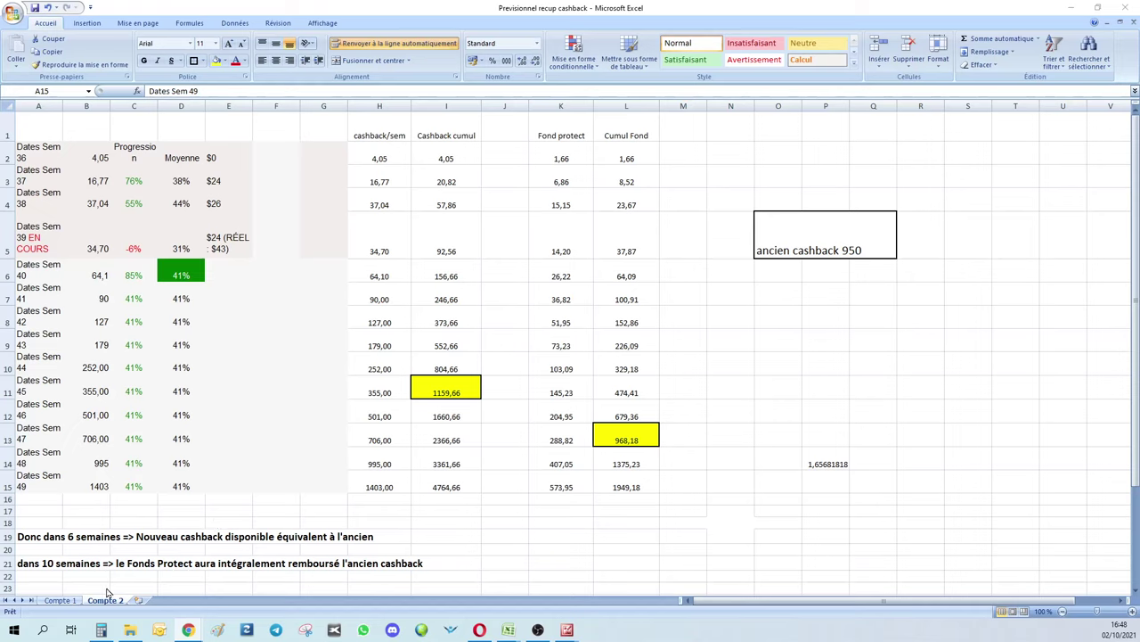
Step: Compare the recovery-time conclusions written below the forecasts on the Compte 1 and Compte 2 sheets
click(68, 602)
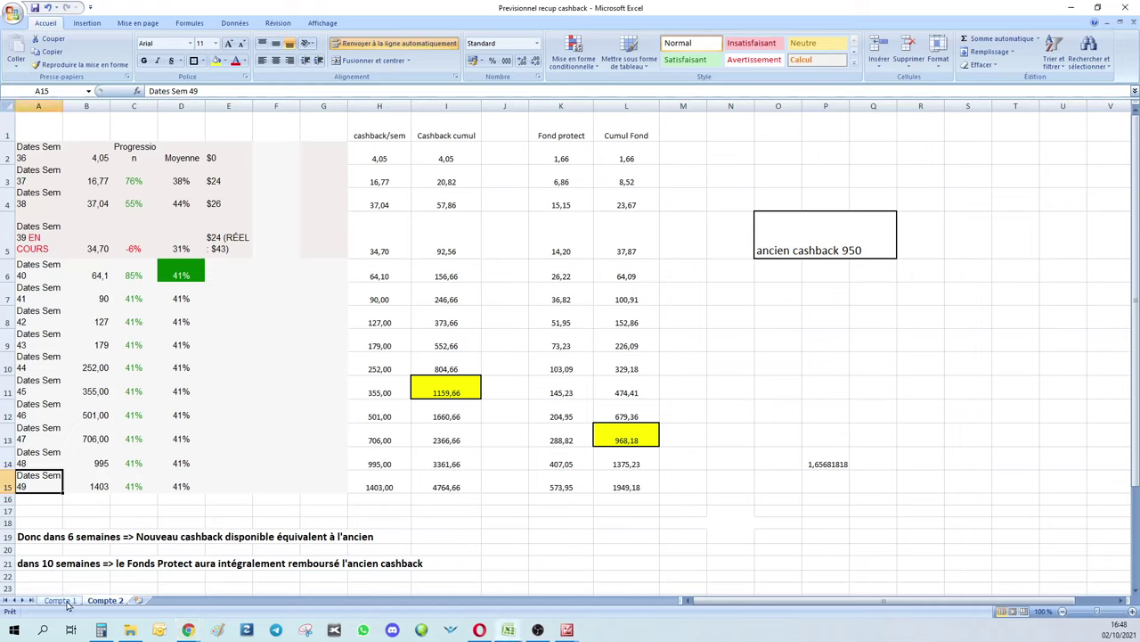
click(61, 600)
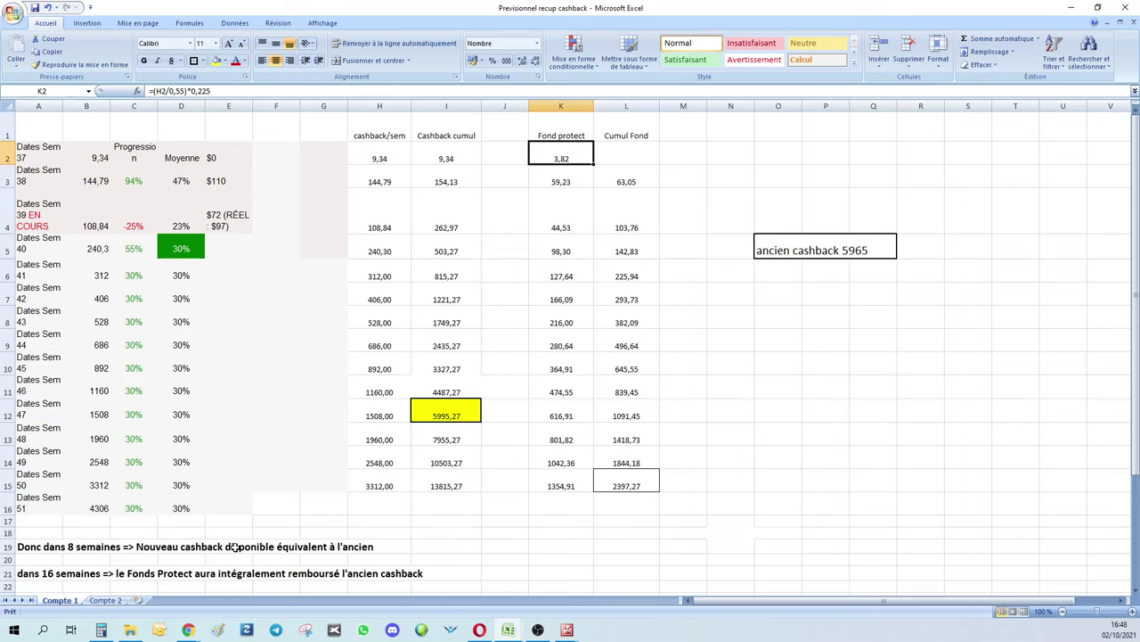
click(111, 602)
click(24, 536)
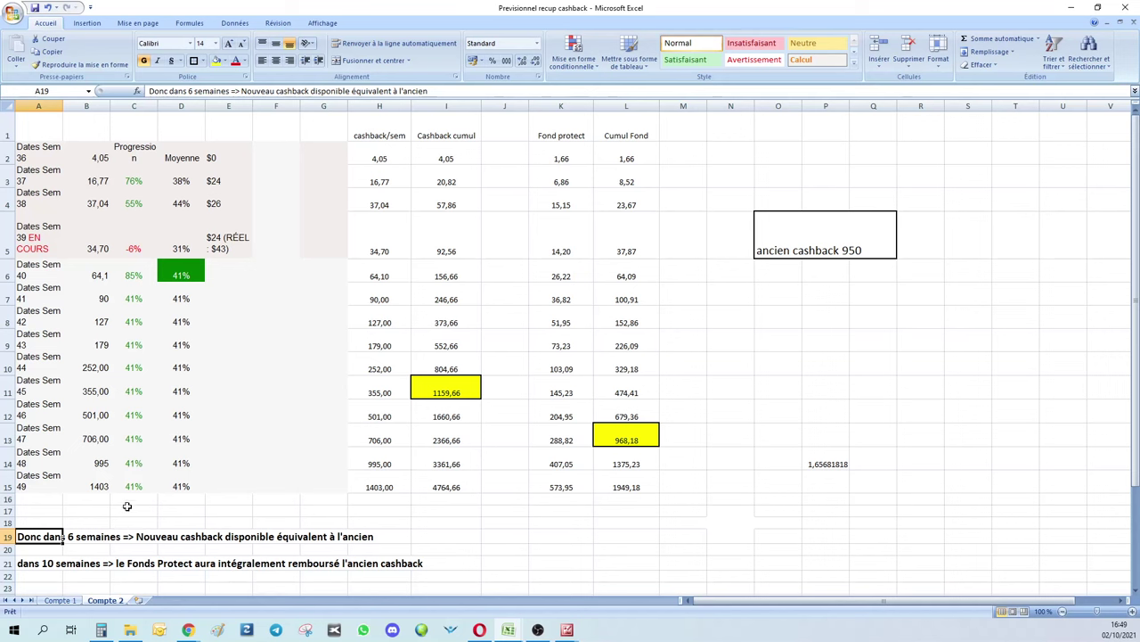
Step: Review the Sem 47 row on the Compte 1 sheet and compare it with the Compte 2 forecast
click(60, 600)
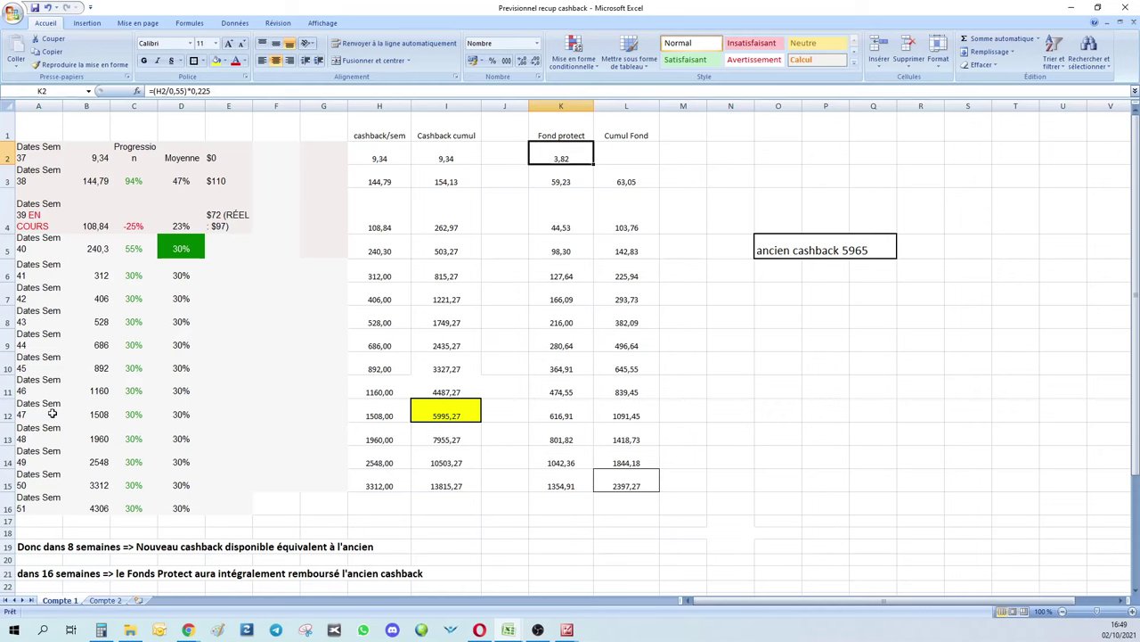
click(7, 416)
click(460, 542)
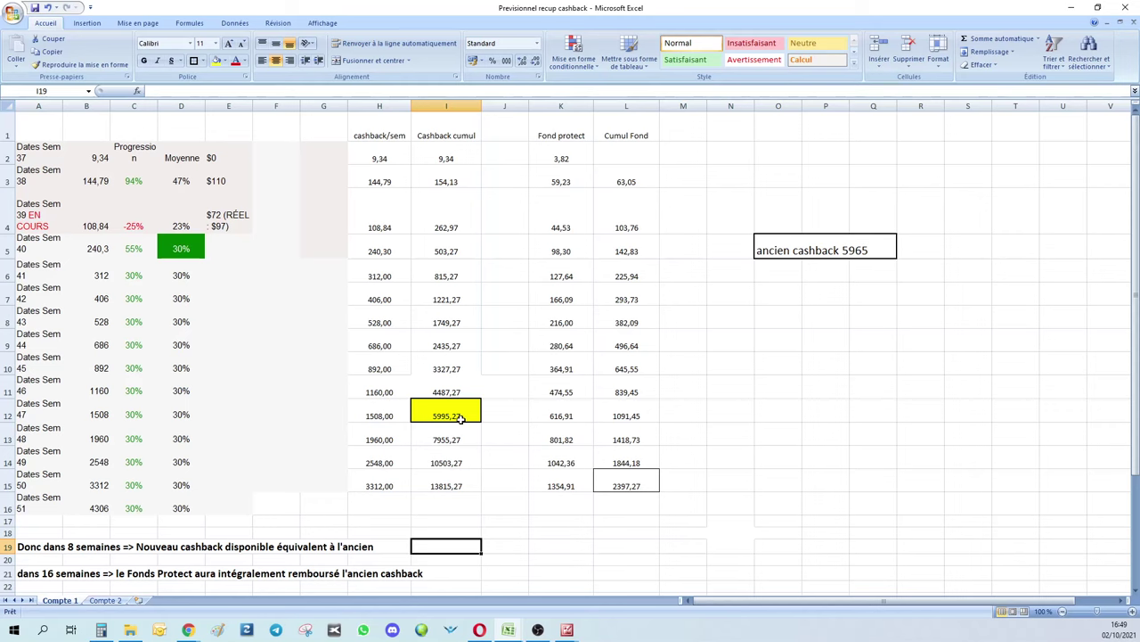
click(113, 601)
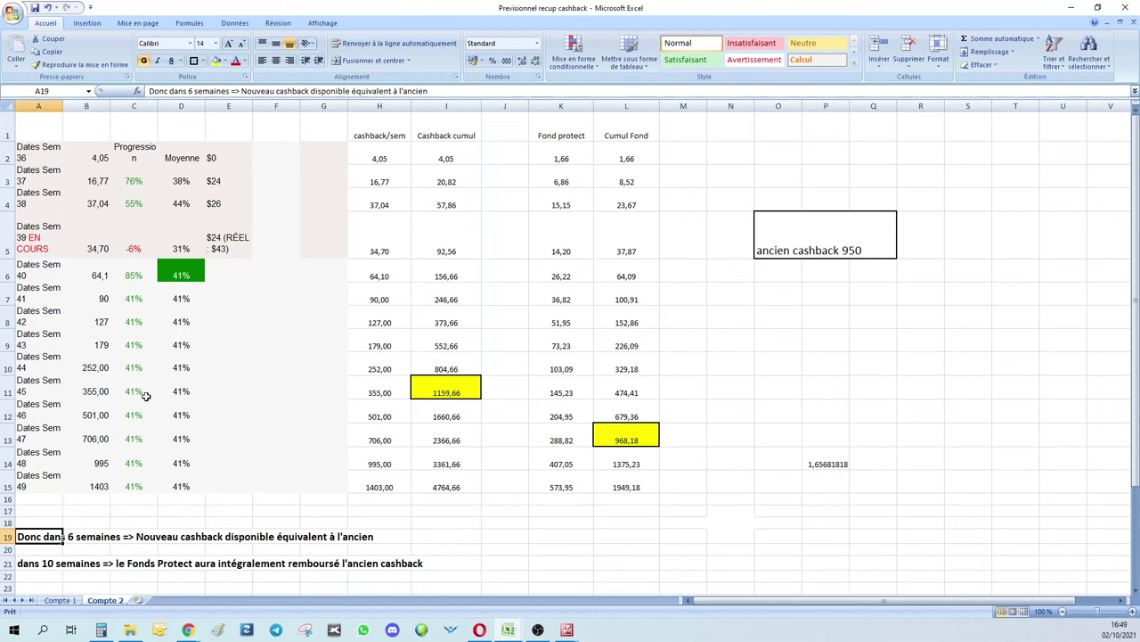
click(60, 601)
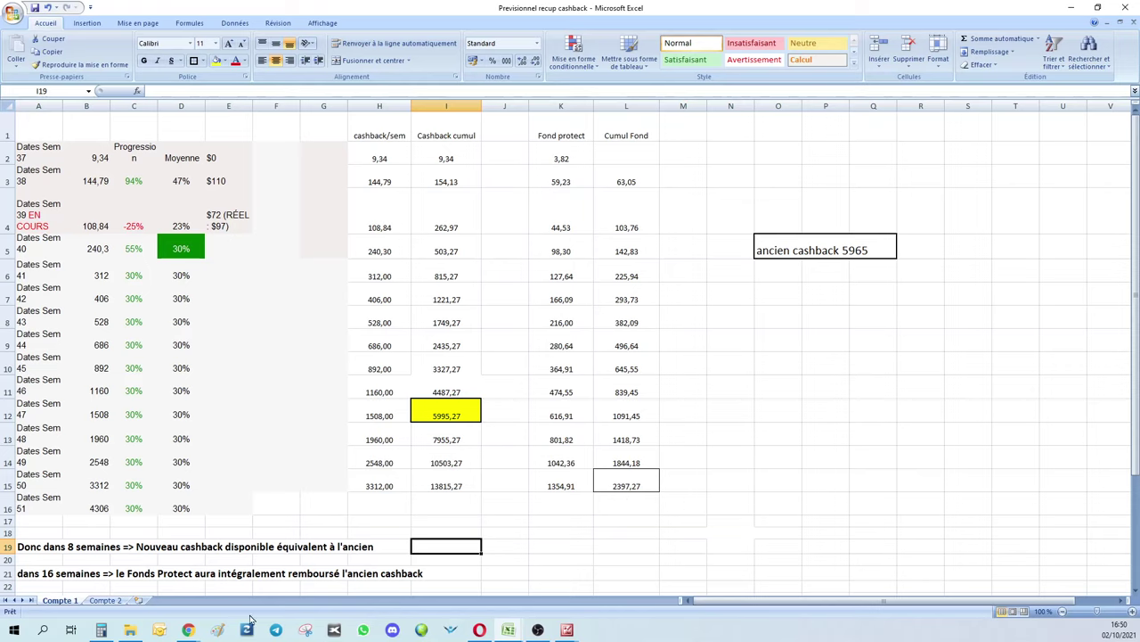
Step: Switch to the AI.marketing sales page in Chrome, review its account sidebar, and return to the Previsionnel recup cashback workbook
mouse_move(190, 631)
click(147, 584)
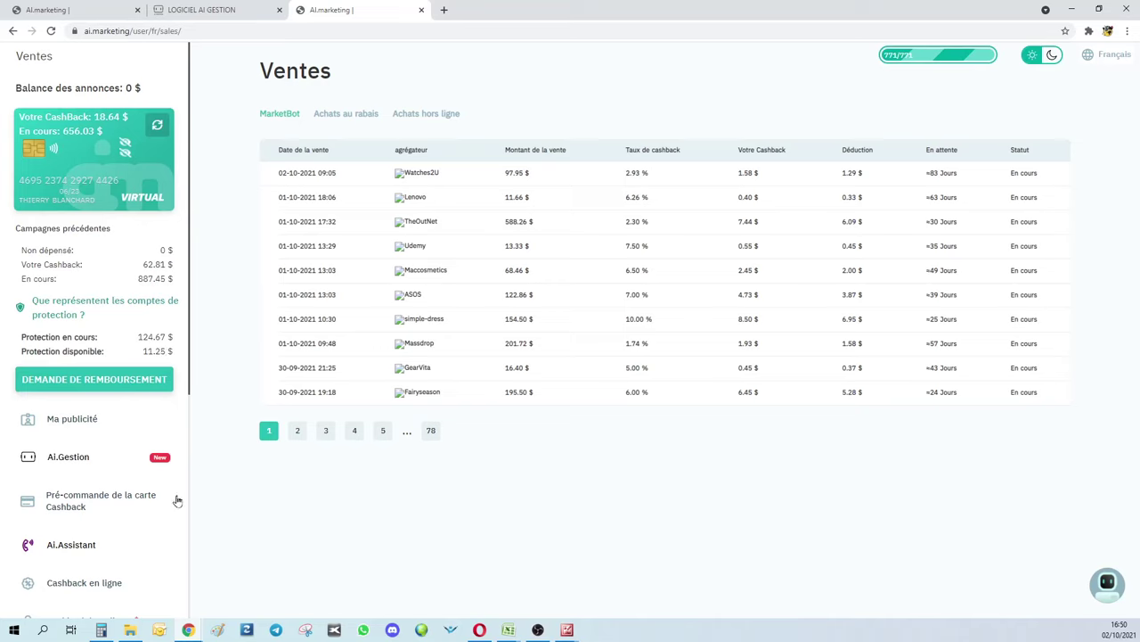
scroll(173, 499, down, 4)
scroll(157, 475, up, 4)
mouse_move(508, 628)
click(539, 593)
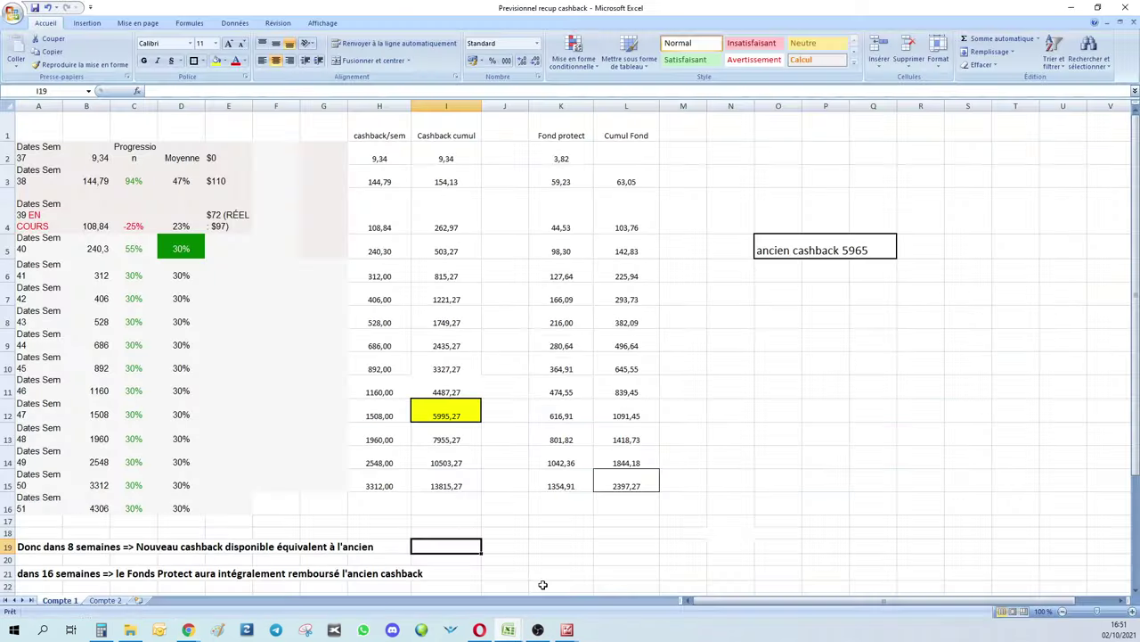
Step: View the Cumul Fond forecast on the Compte 2 sheet and switch back to the AI.marketing sales page in Chrome
click(107, 601)
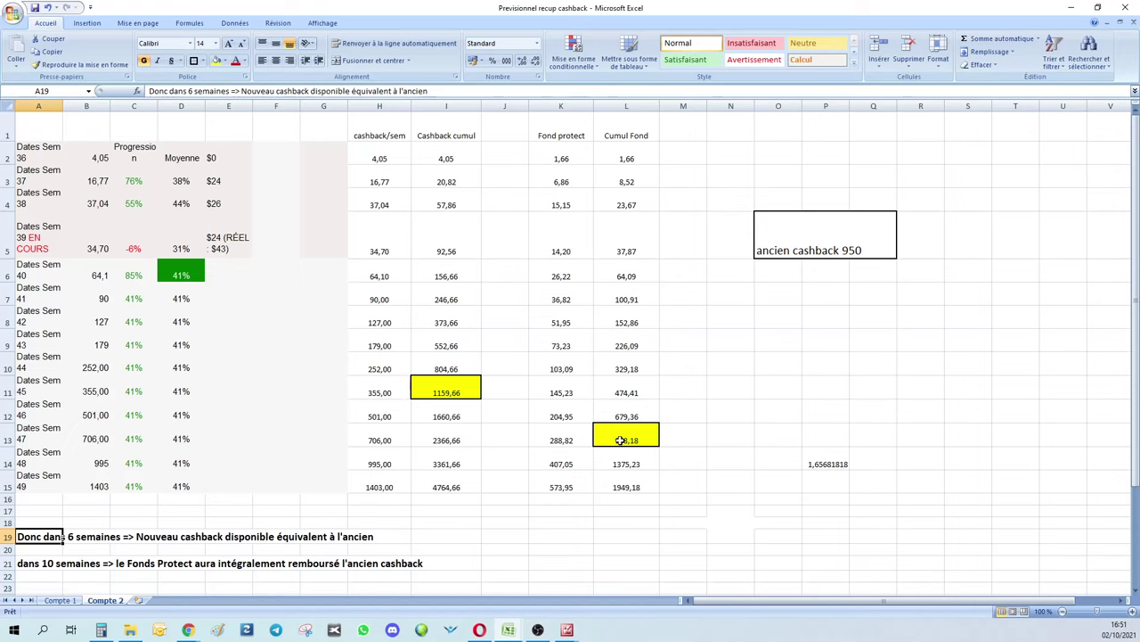
click(646, 633)
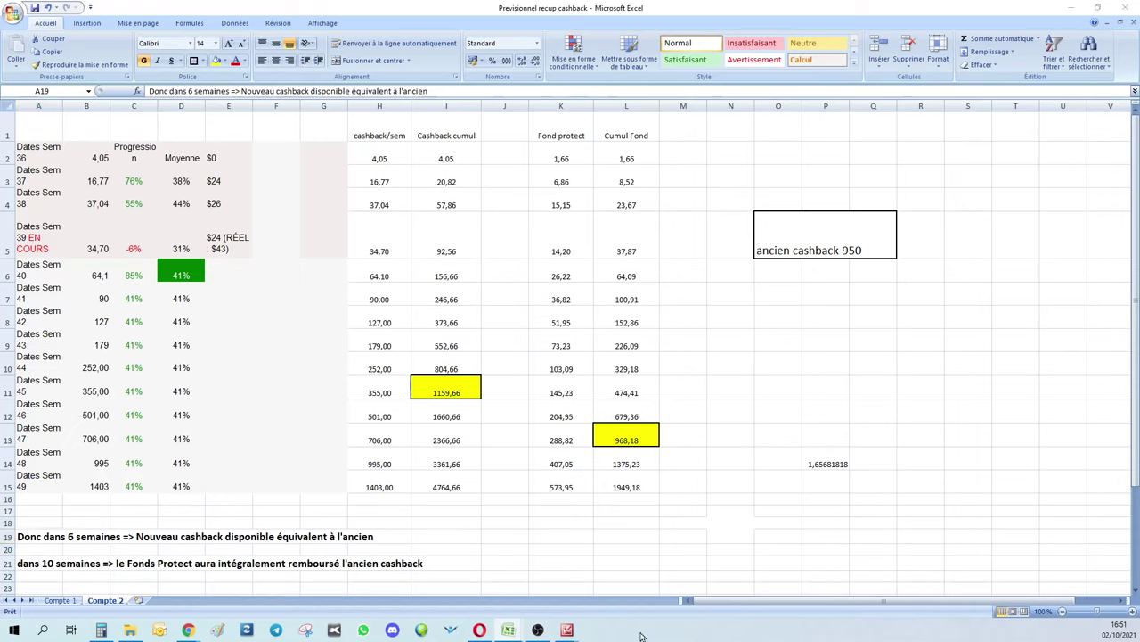
mouse_move(186, 634)
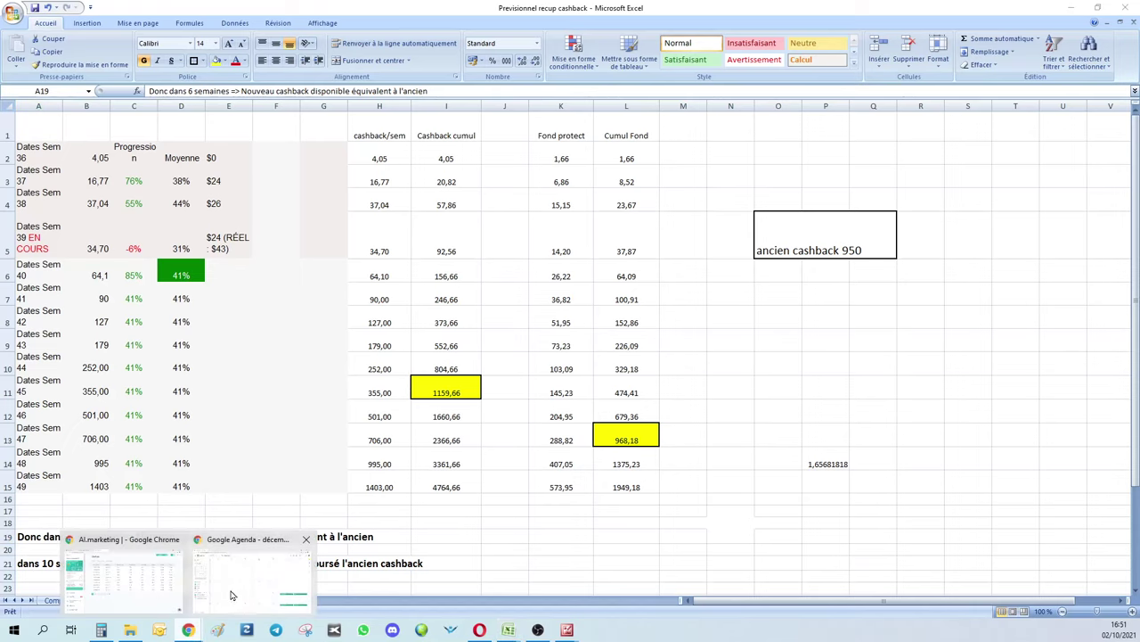
click(157, 570)
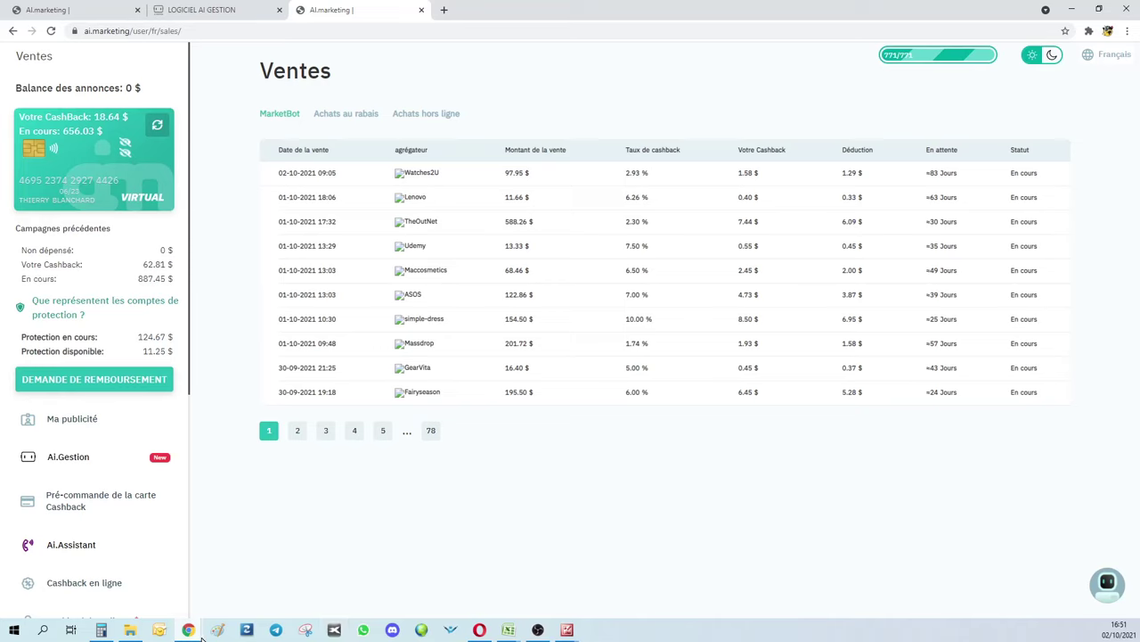
Step: Examine the week 41 and 42 cashback and reinjection forecasts in LOGICIEL AI GESTION, and return to the Previsionnel recup cashback workbook in Excel
mouse_move(193, 633)
click(224, 10)
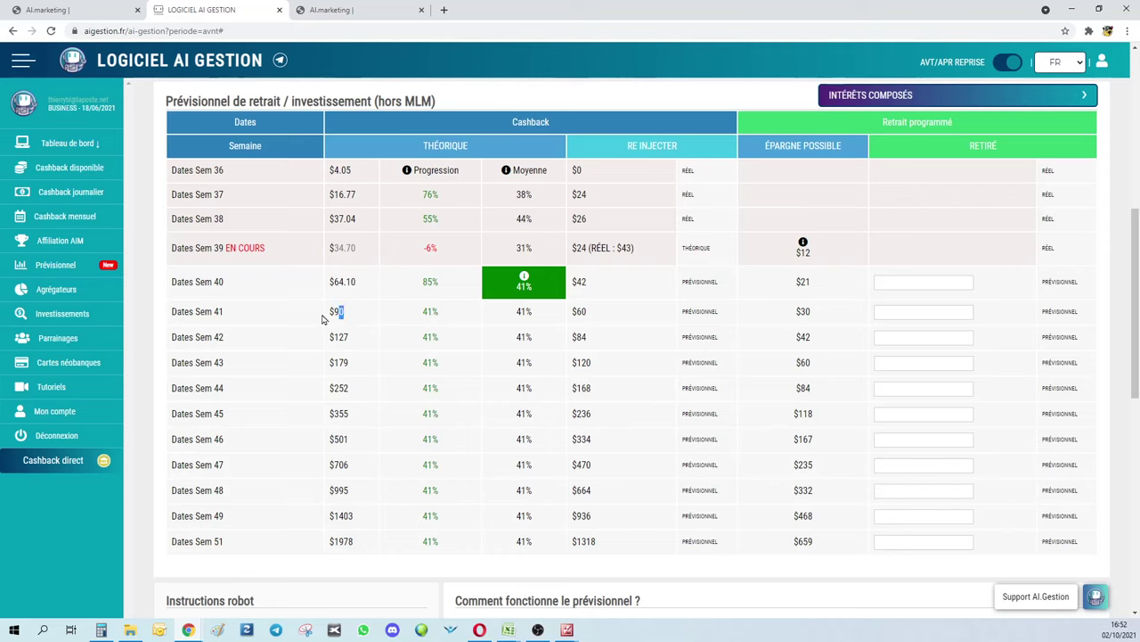
double_click(336, 311)
double_click(343, 337)
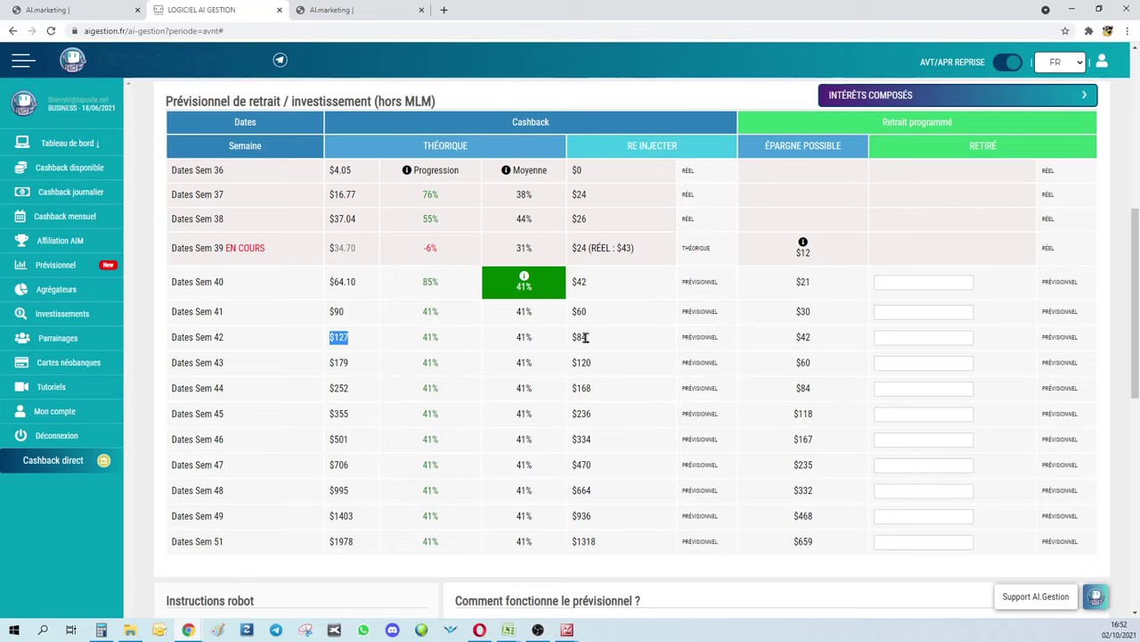
drag(584, 337, 574, 337)
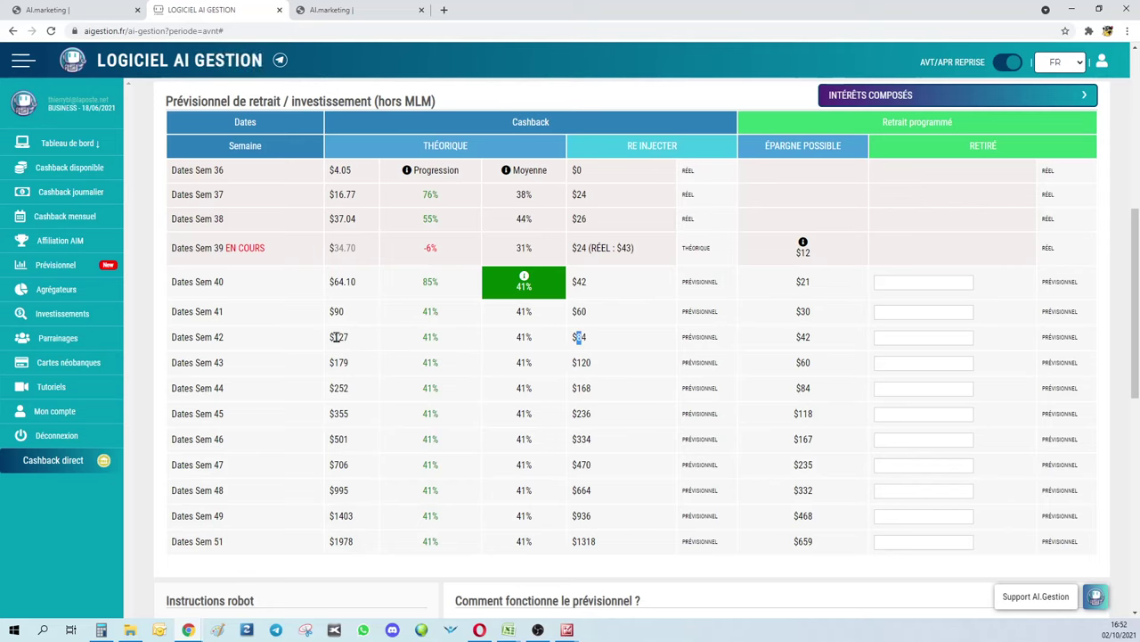
drag(351, 337, 331, 337)
mouse_move(509, 630)
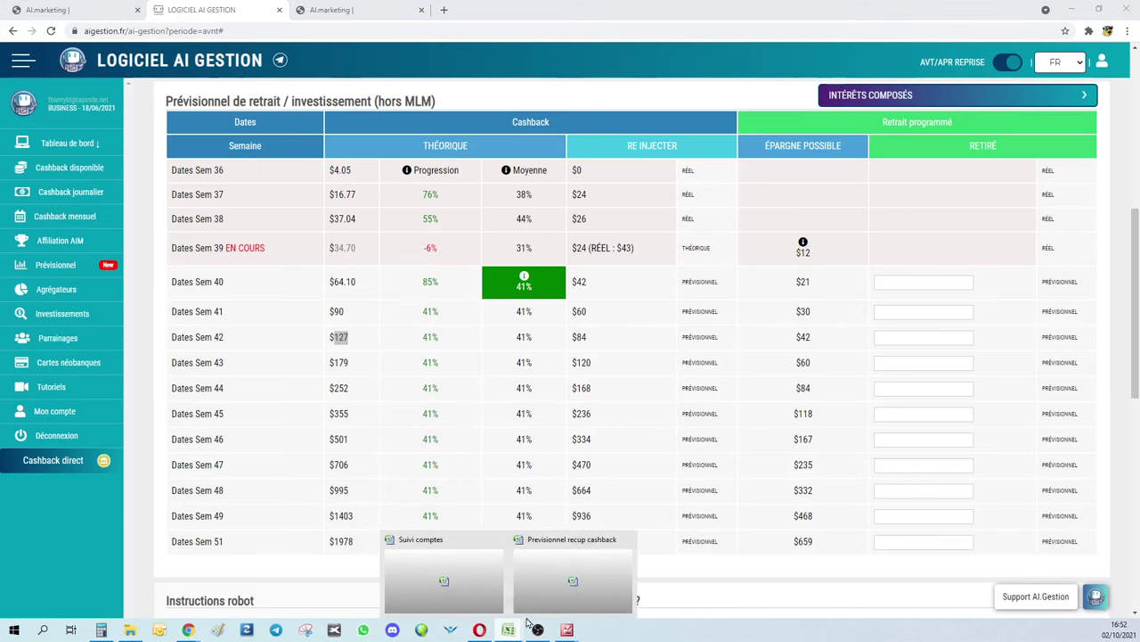
click(537, 590)
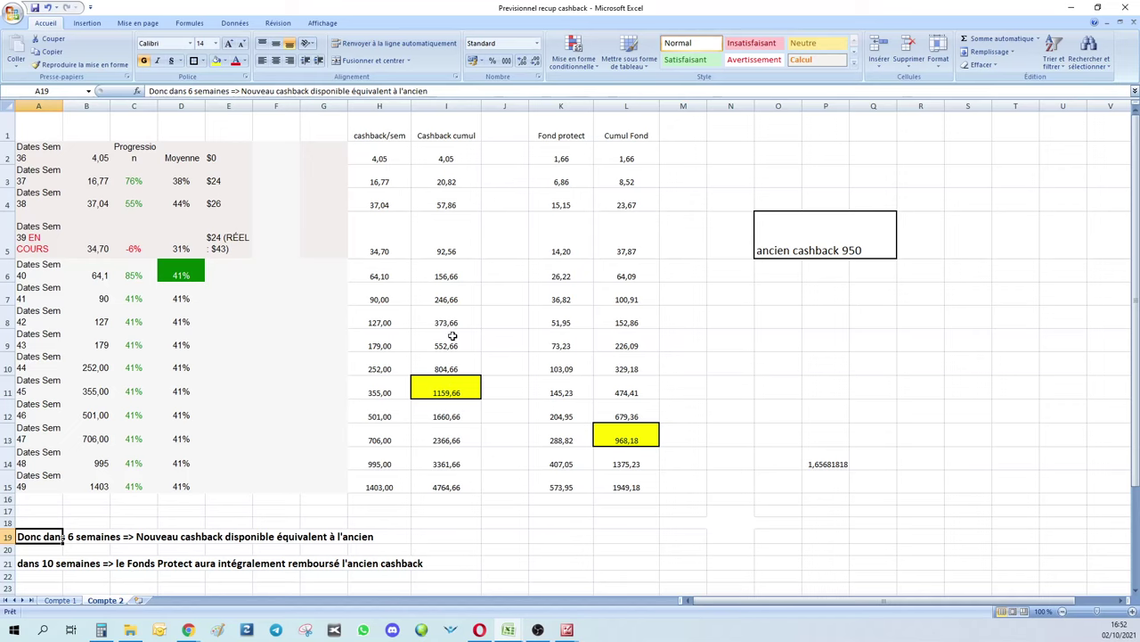